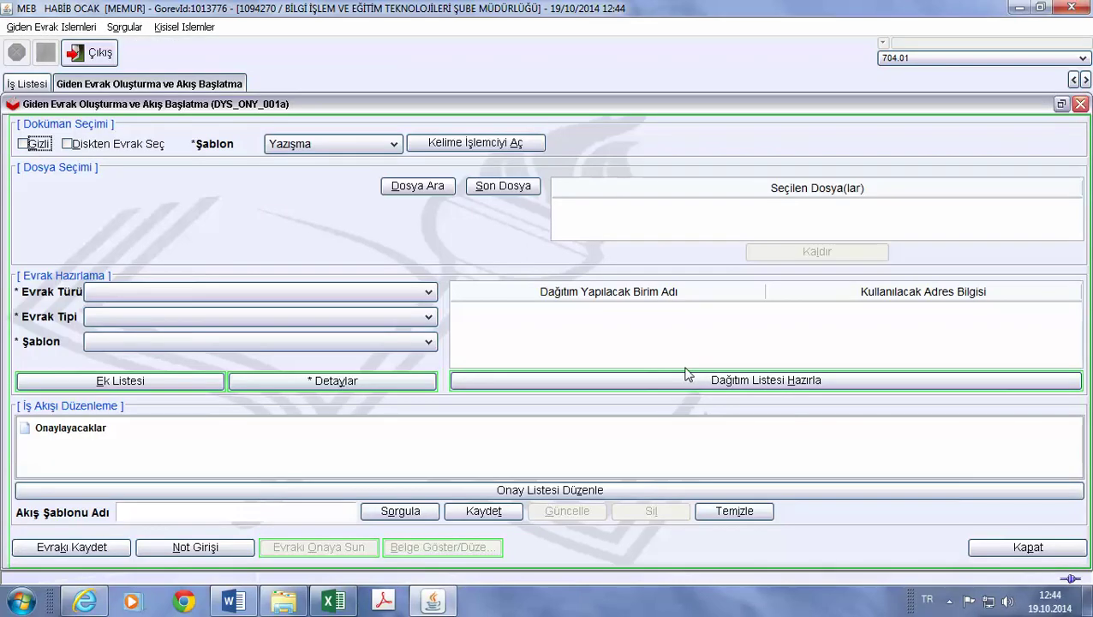
Load DYS İlçe Toplantı Üst Yazı.udf as the text of the Yazışma document and assign the last used file, 704.01
left_click(442, 147)
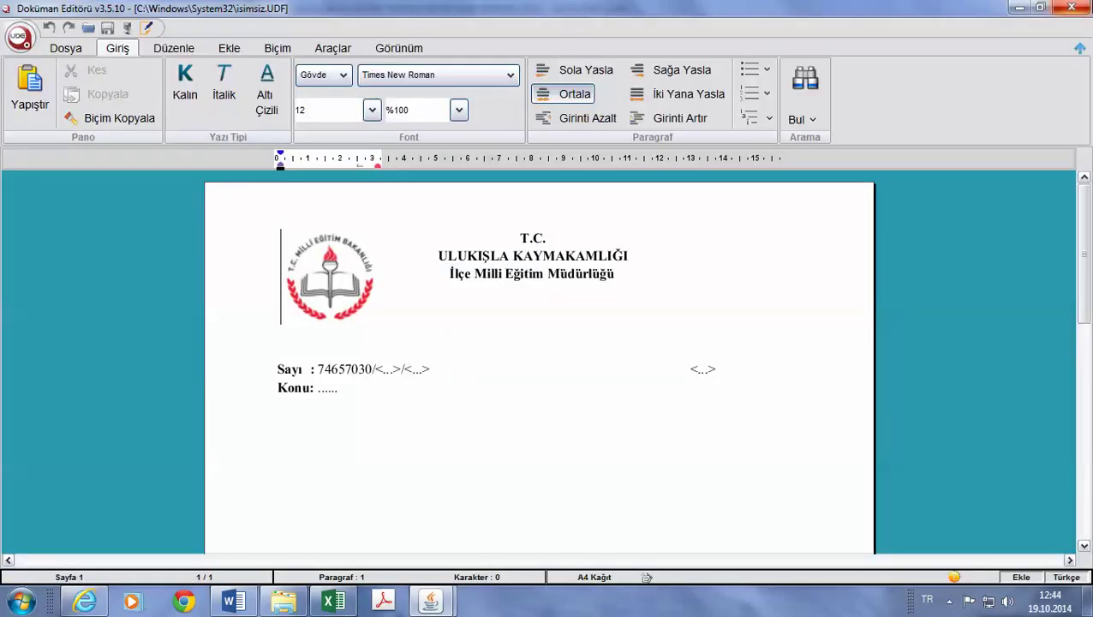
left_click(88, 27)
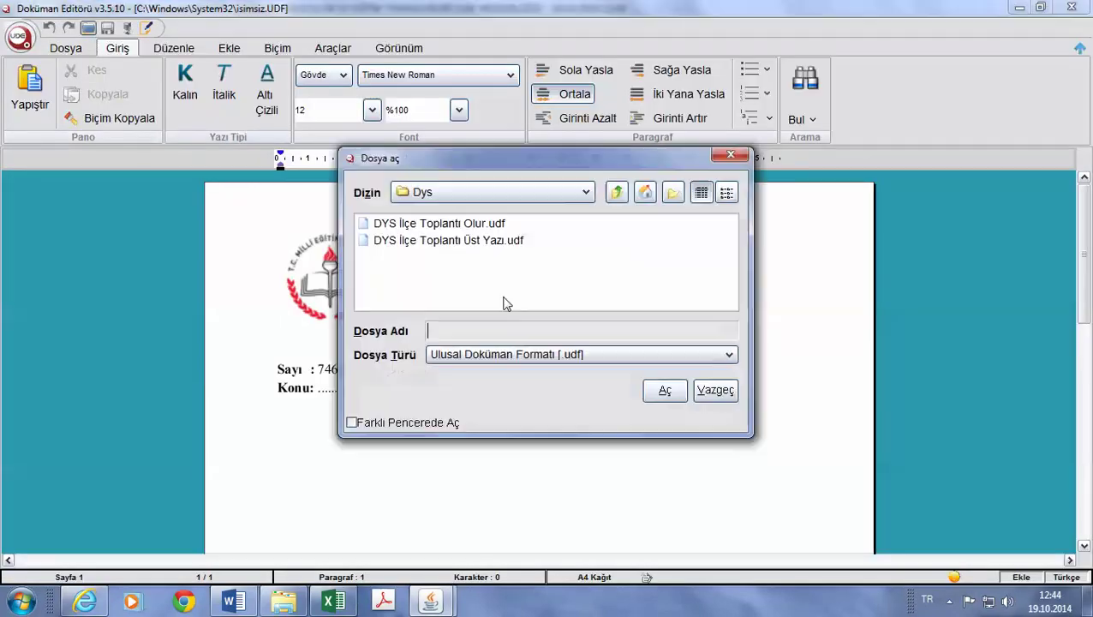
double_click(366, 242)
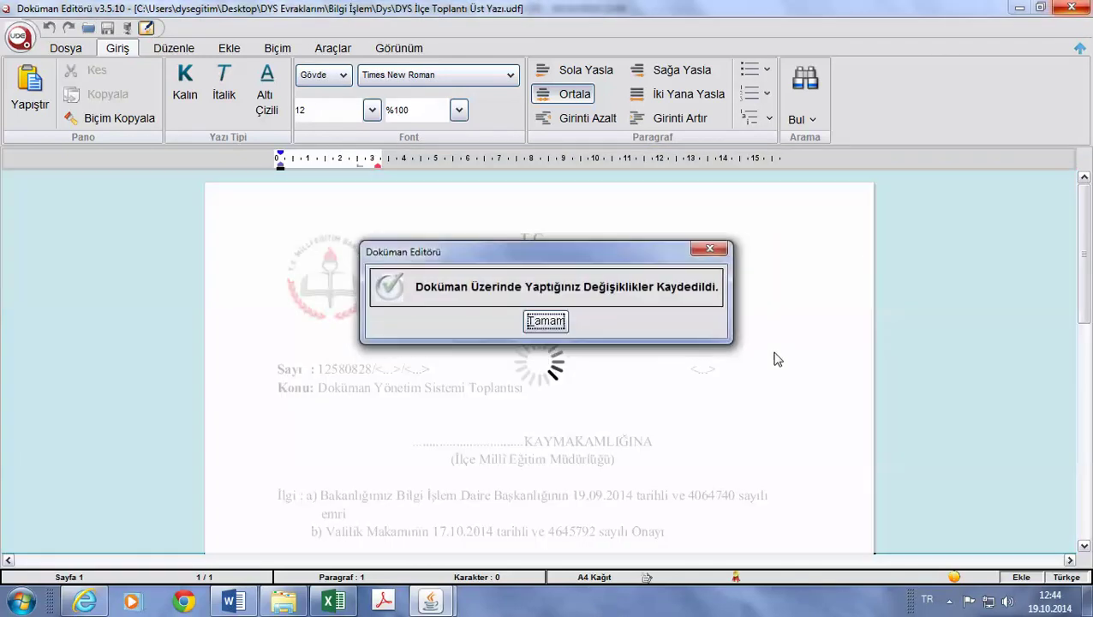
left_click(547, 319)
scroll(751, 410, "down", 3)
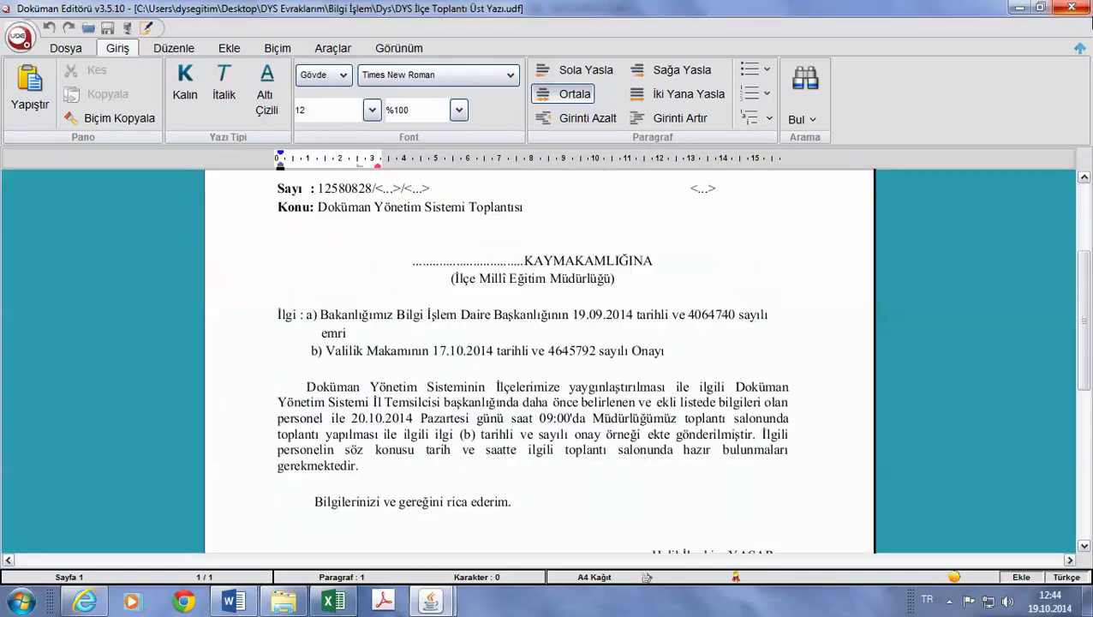
left_click(1082, 11)
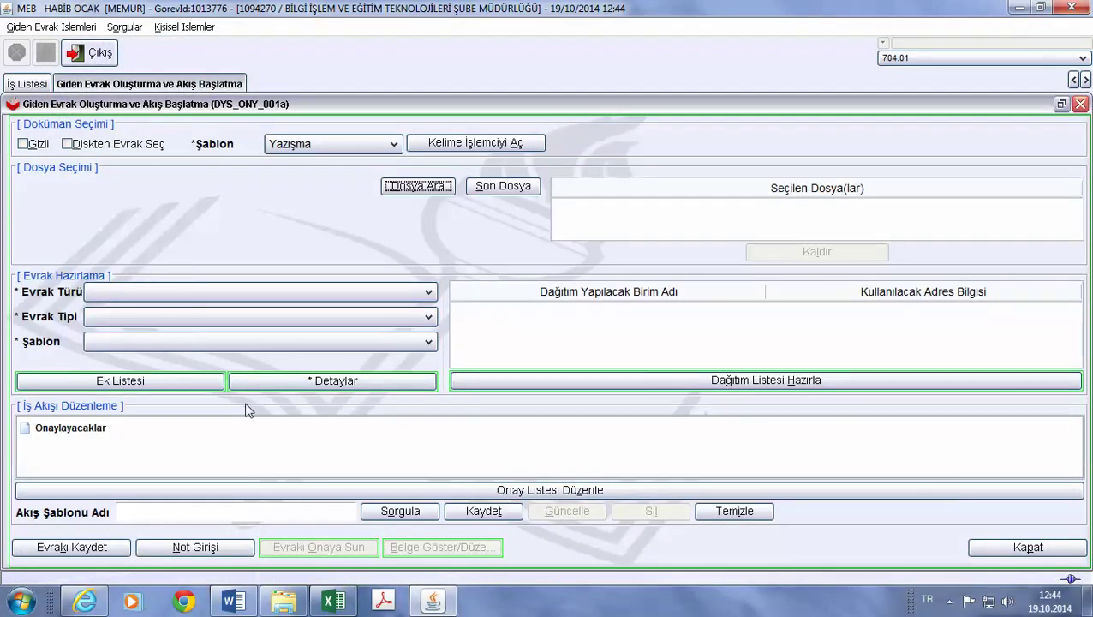
left_click(484, 188)
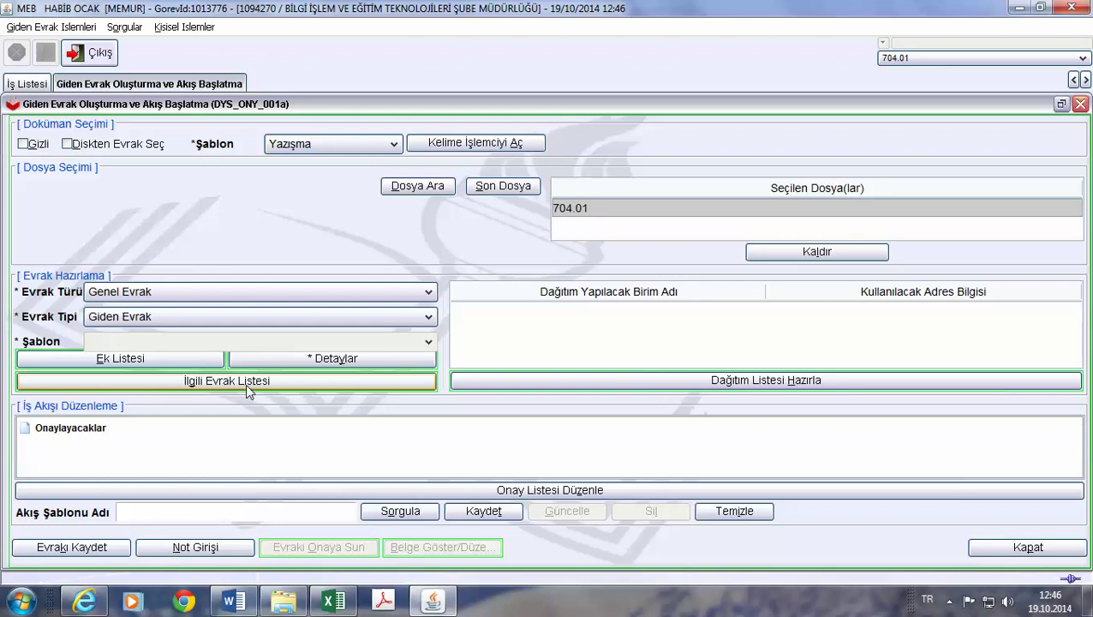
Query documents of all types with official dates from 16/10/2014 to 19/10/2014 for the related documents list
left_click(245, 384)
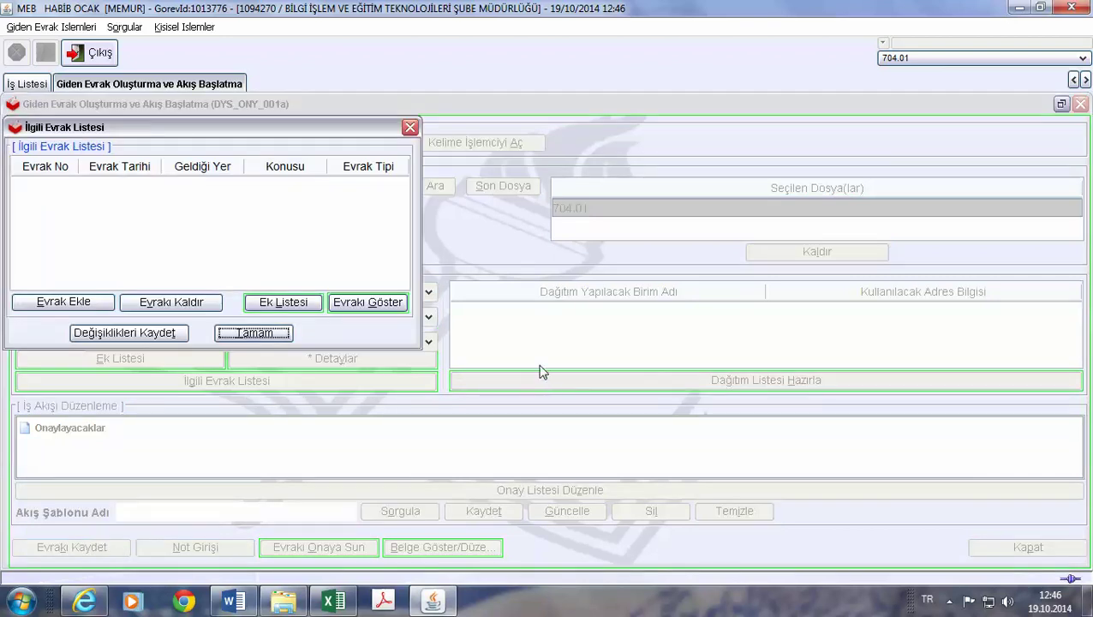
left_click(79, 302)
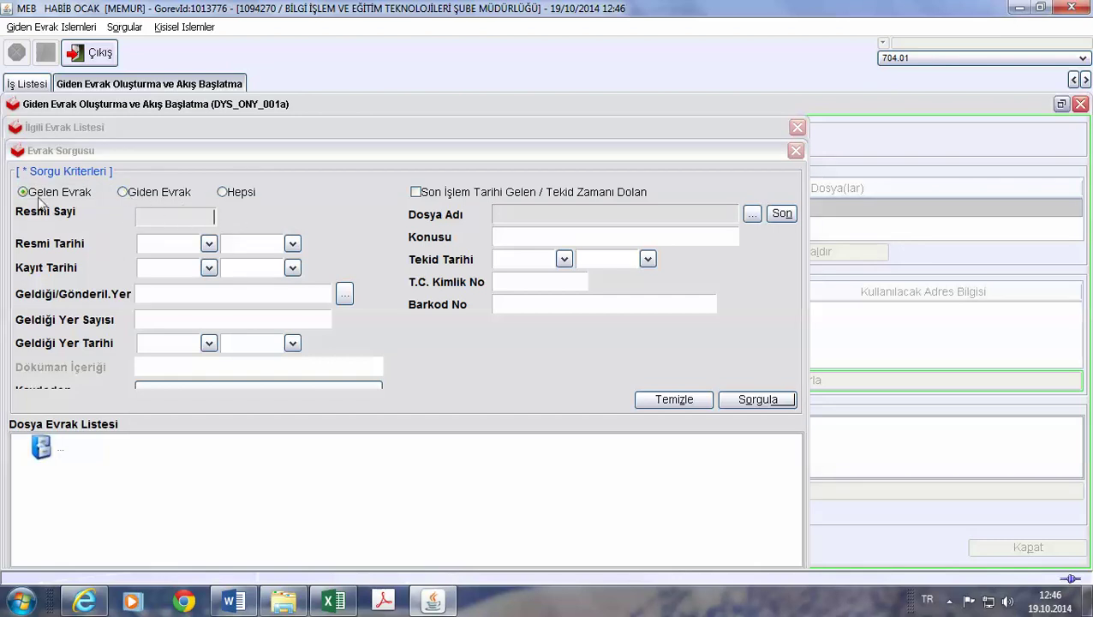
left_click(228, 196)
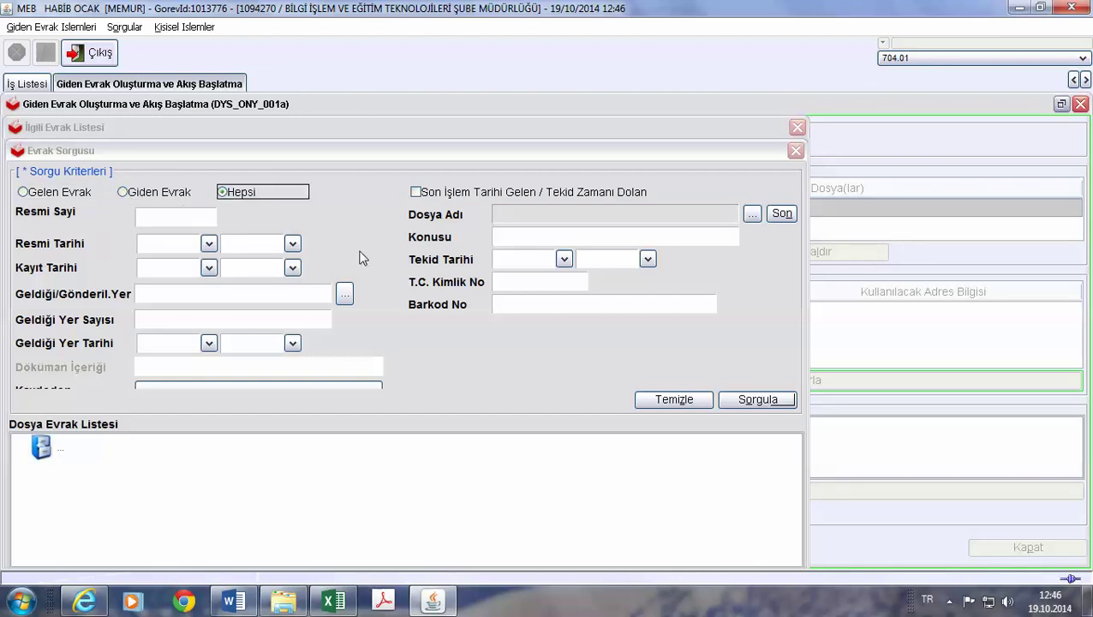
left_click(208, 244)
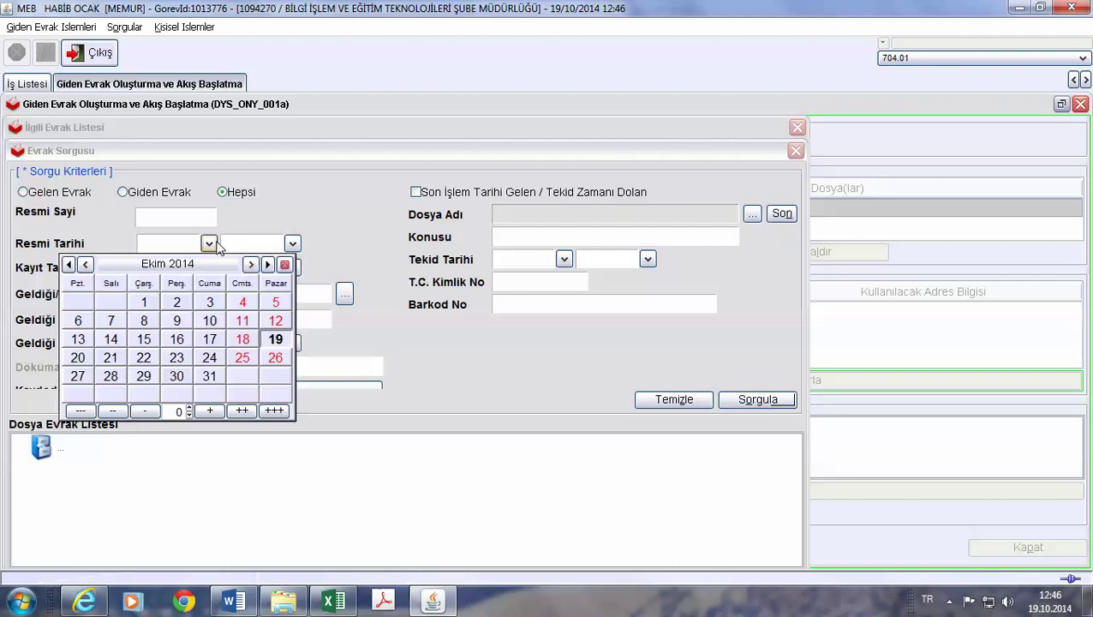
left_click(172, 341)
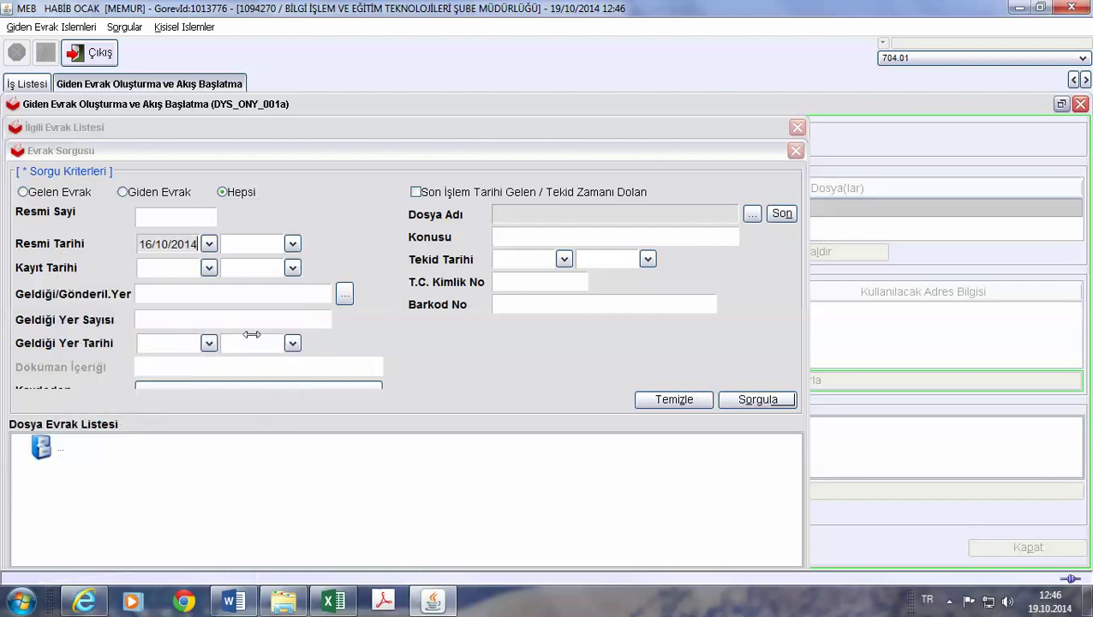
left_click(292, 243)
left_click(358, 340)
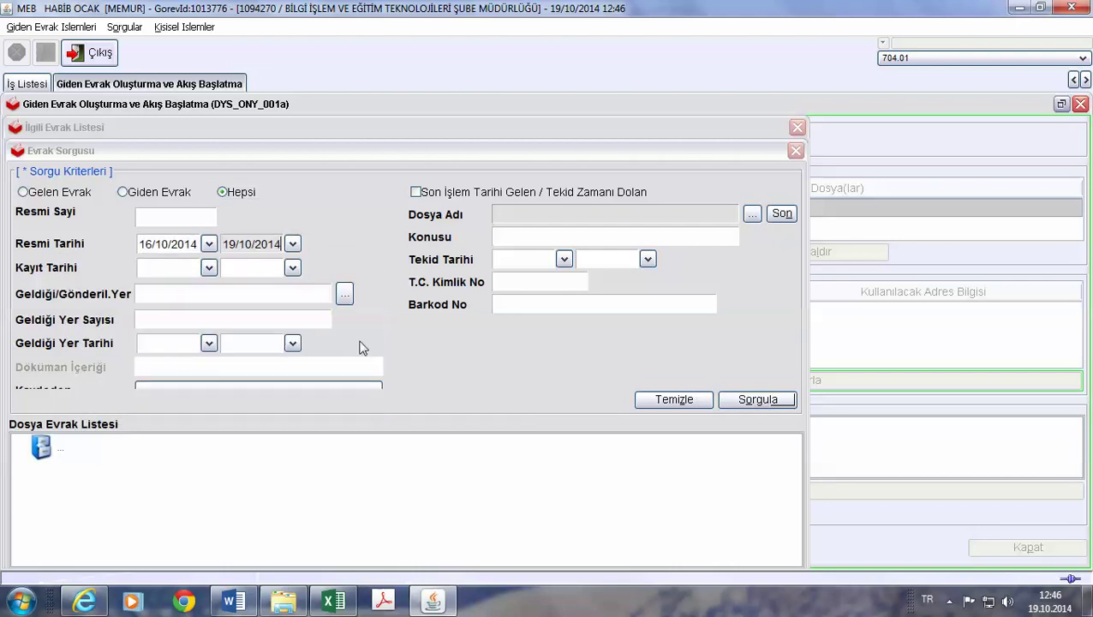
left_click(757, 399)
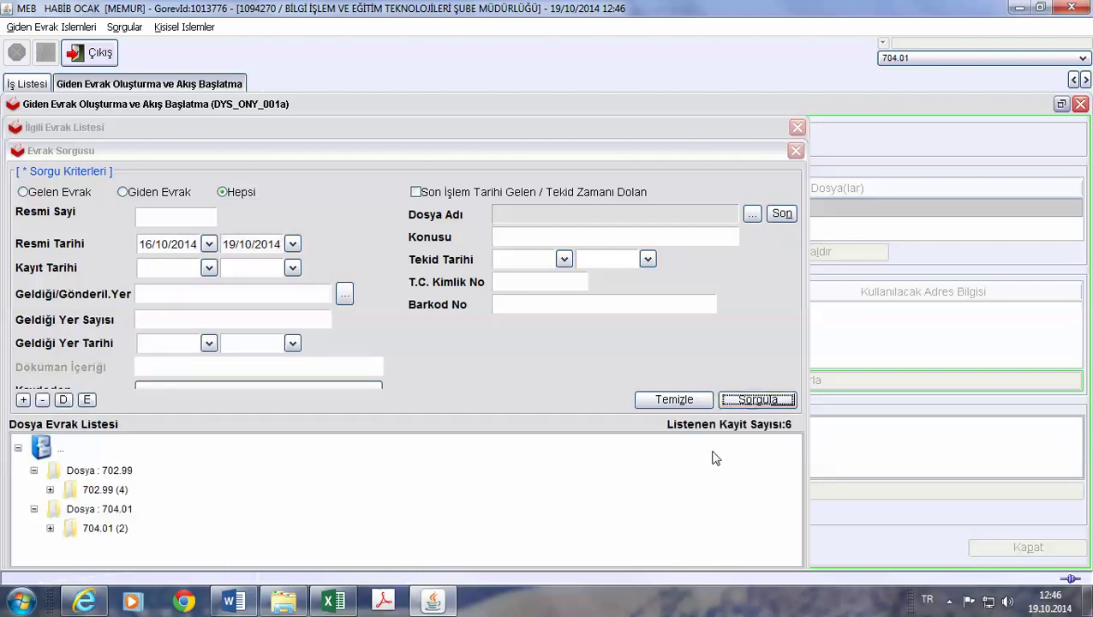
Select incoming document 1428 dated 19/10/2014 under file 702.99 in the query results
left_click(50, 489)
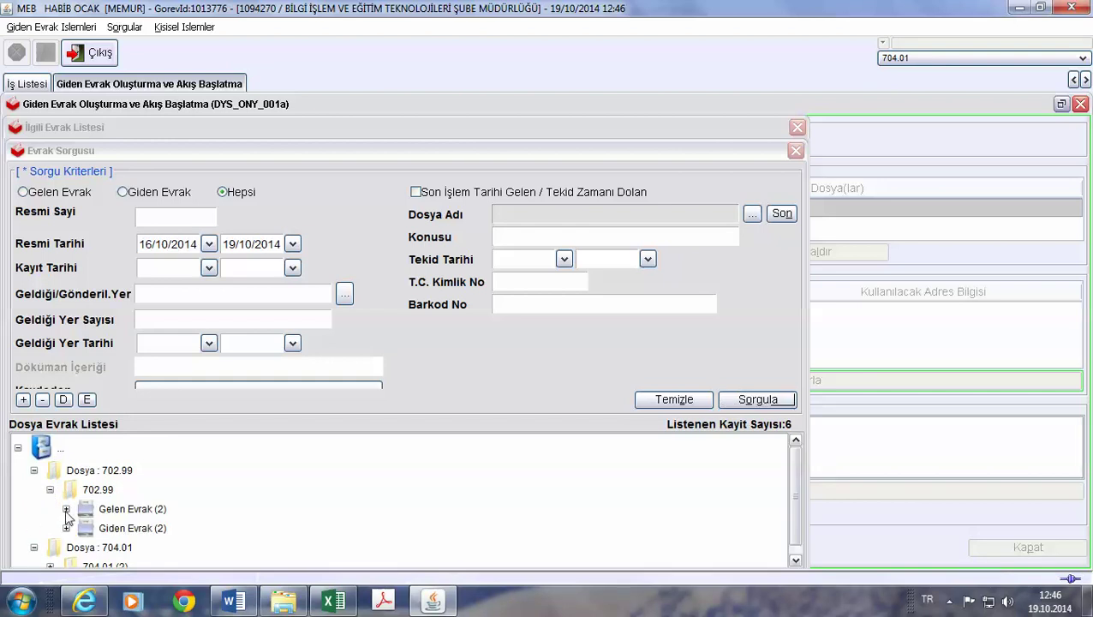
left_click(66, 509)
scroll(183, 512, "down", 1)
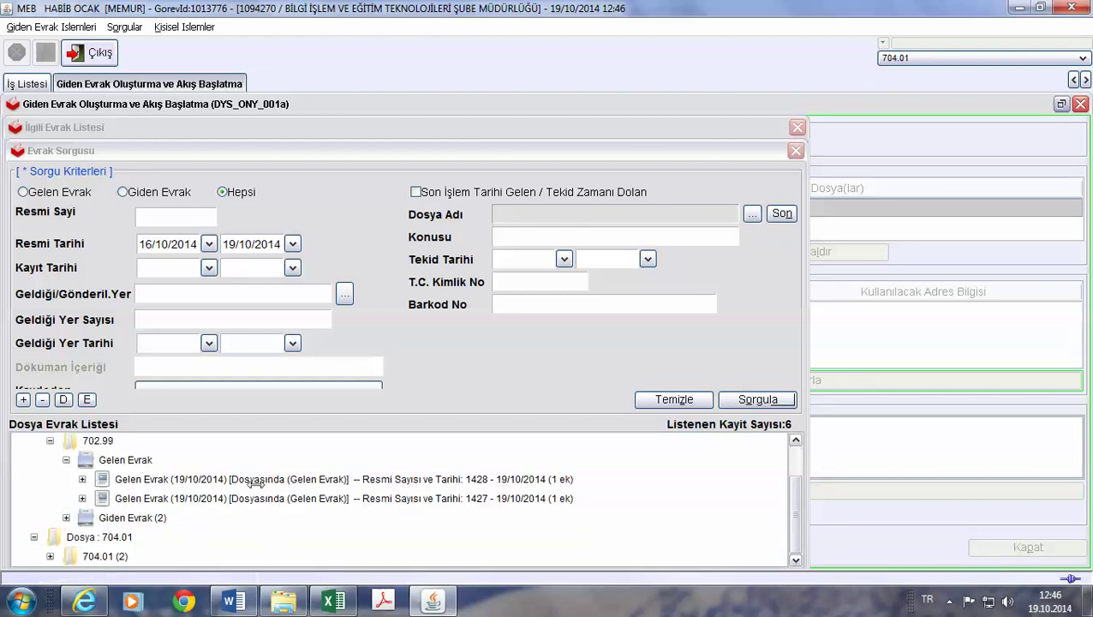
mouse_move(249, 483)
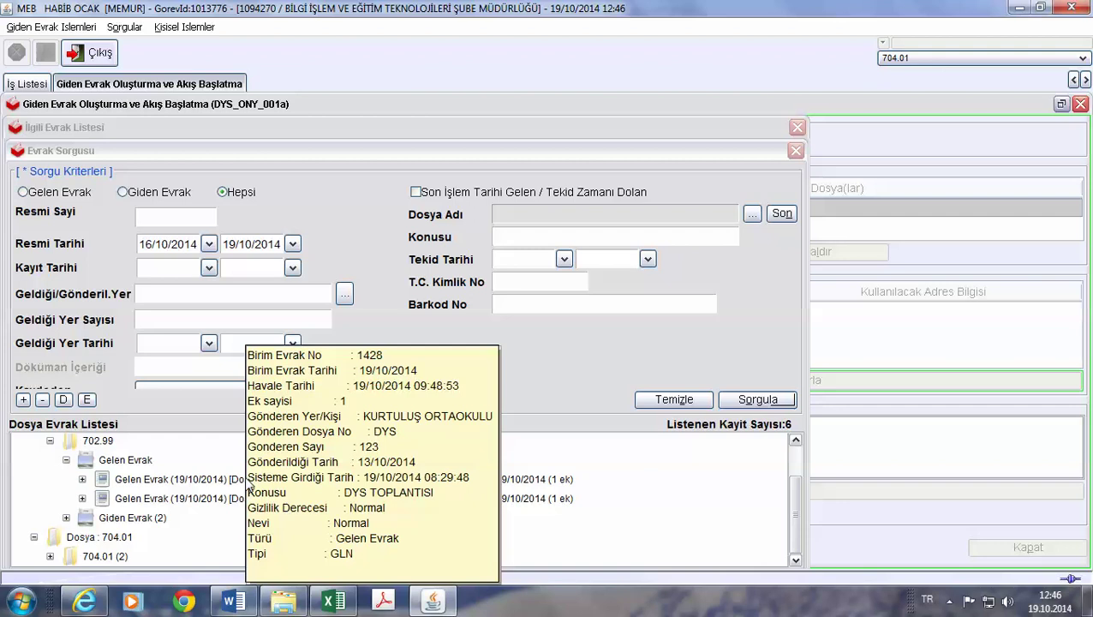
left_click(247, 482)
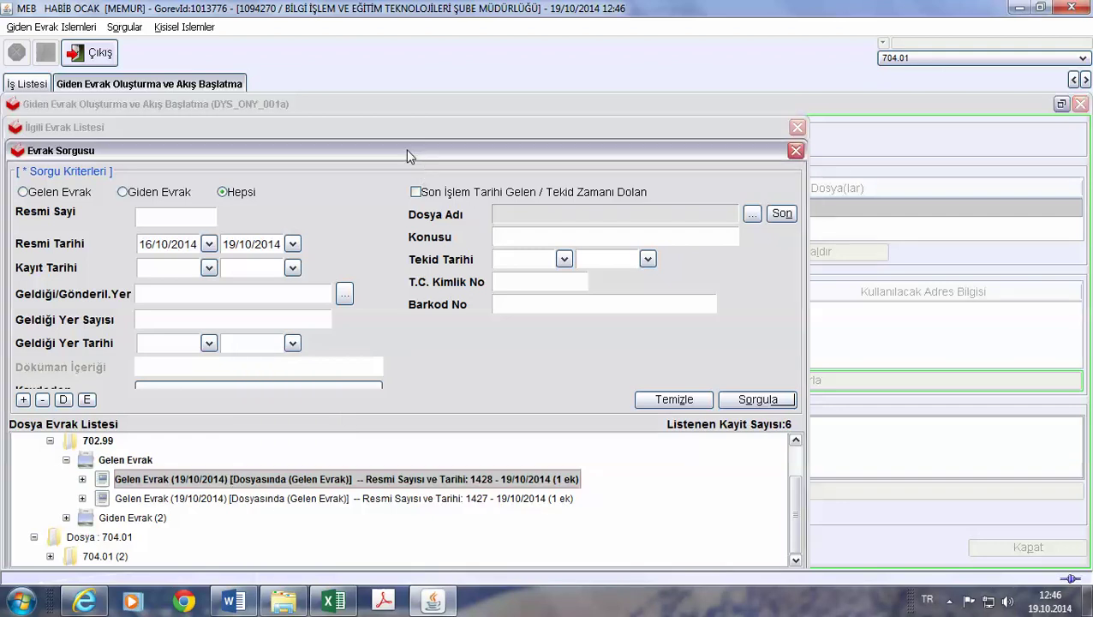
scroll(406, 133, "down", 1)
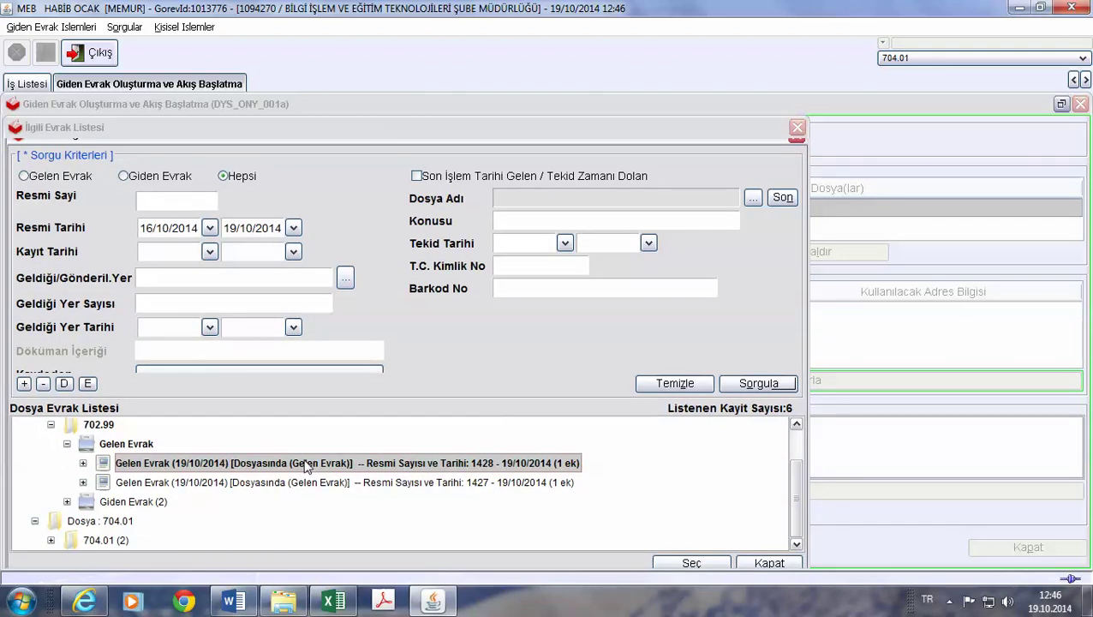
Mark incoming document 1428 together with its attachments, add it to the related documents list and accept the list
left_click(83, 464)
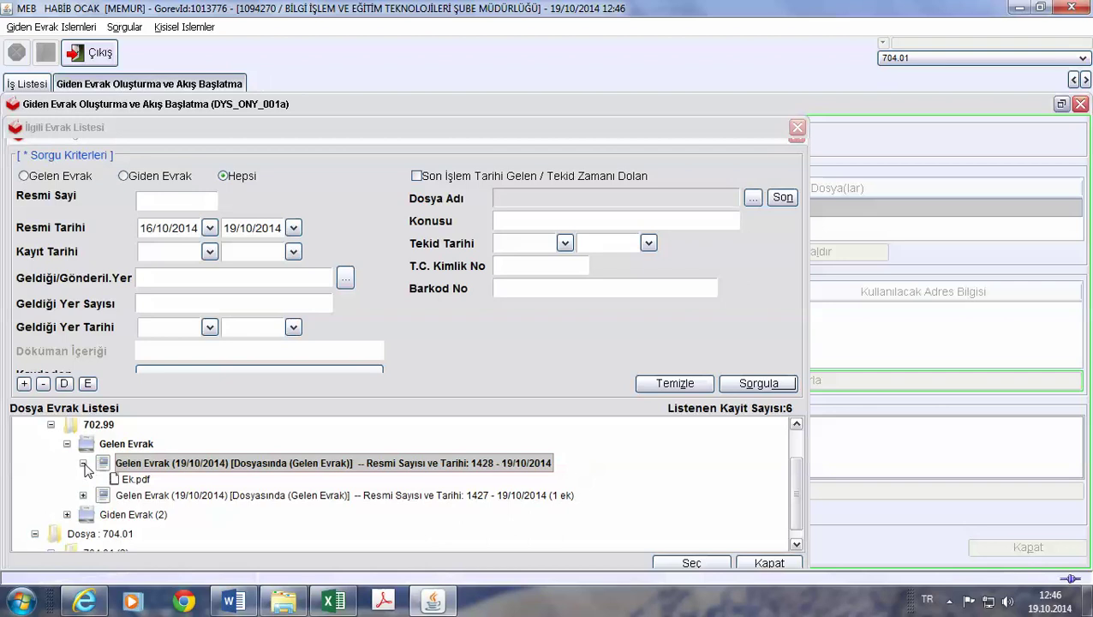
left_click(692, 563)
left_click(404, 368)
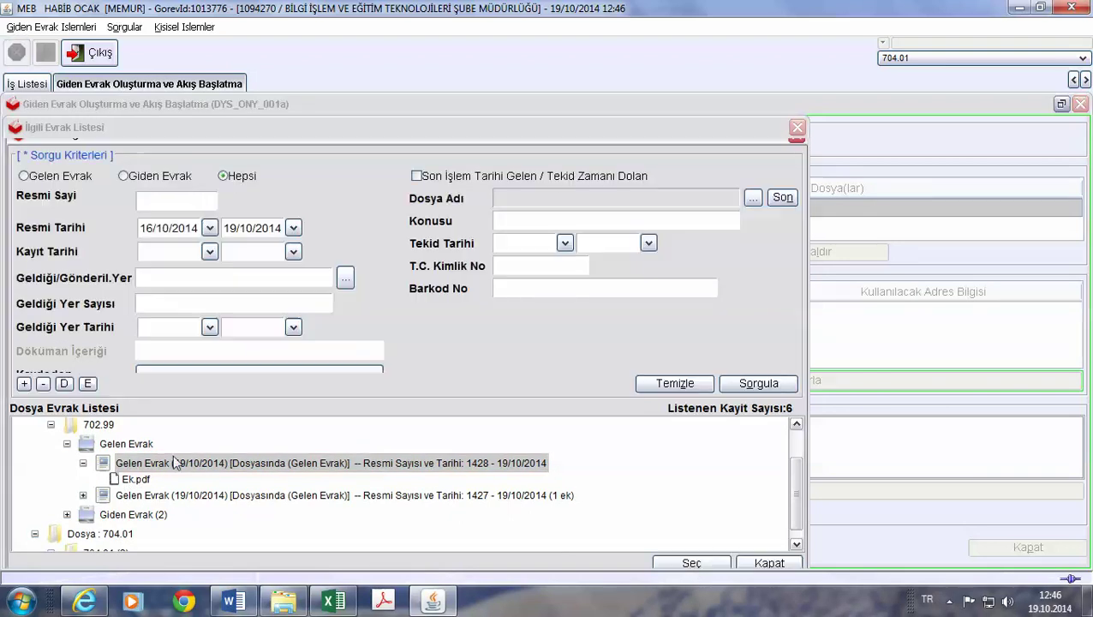
right_click(173, 465)
left_click(196, 336)
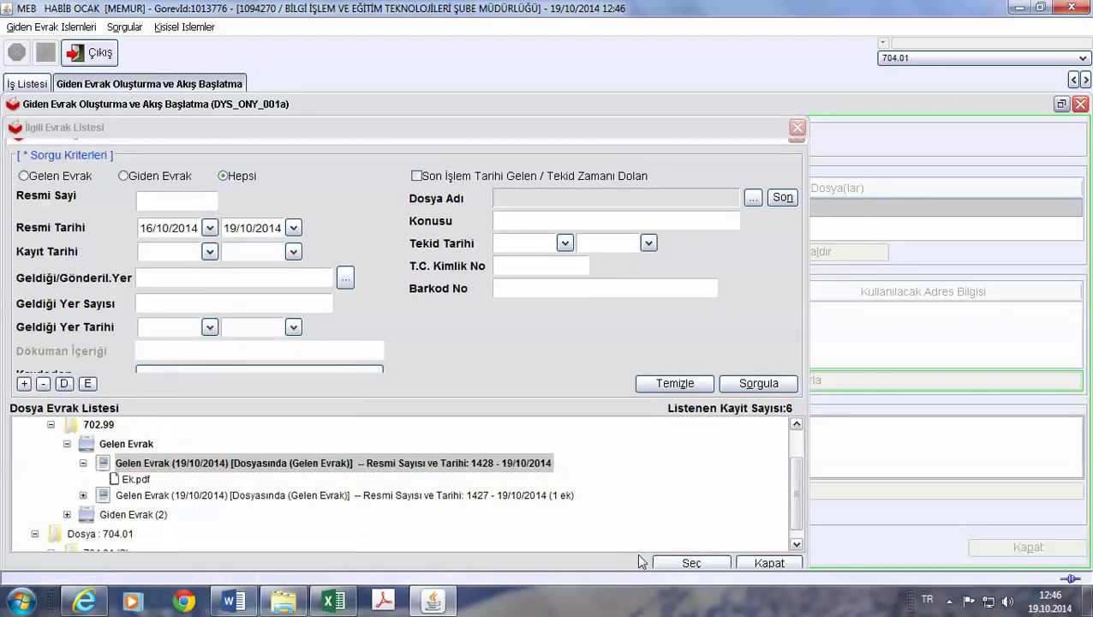
right_click(304, 462)
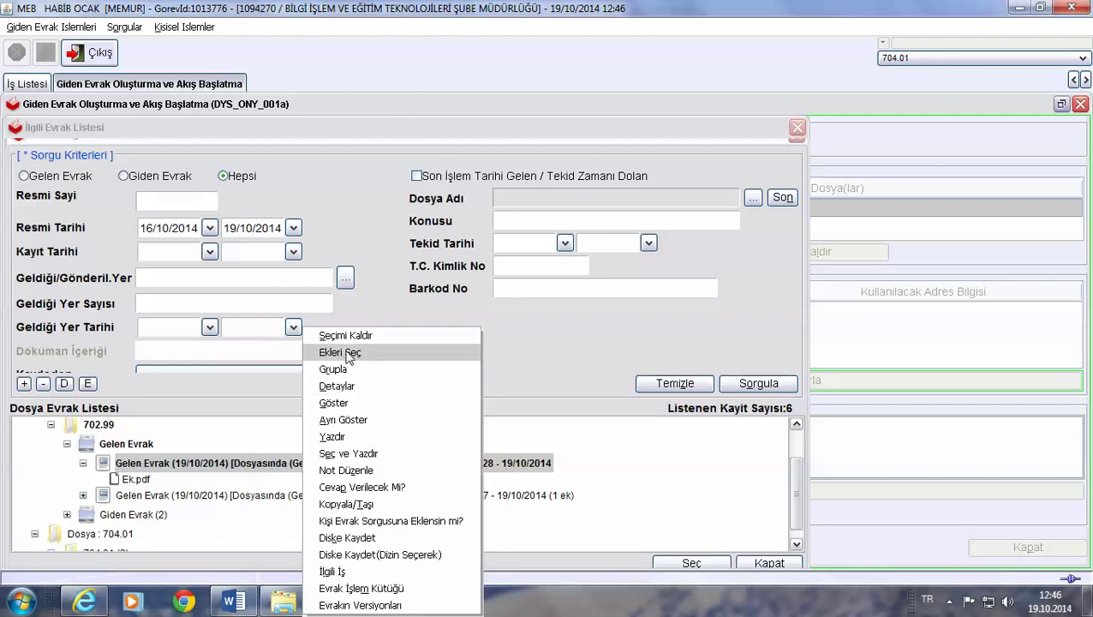
left_click(347, 355)
left_click(83, 463)
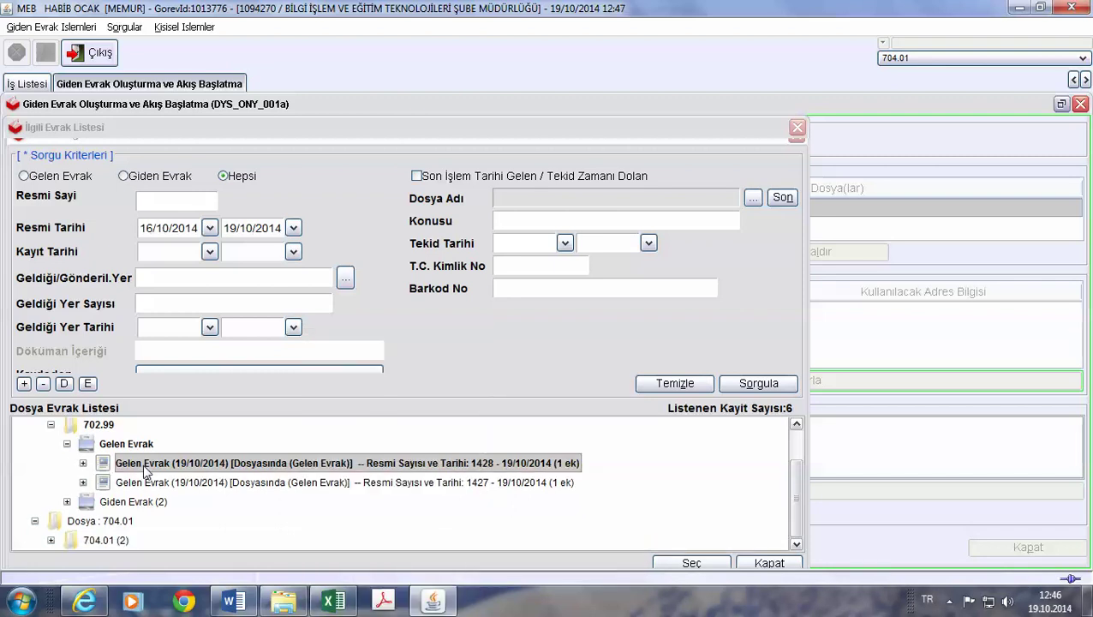
left_click(693, 563)
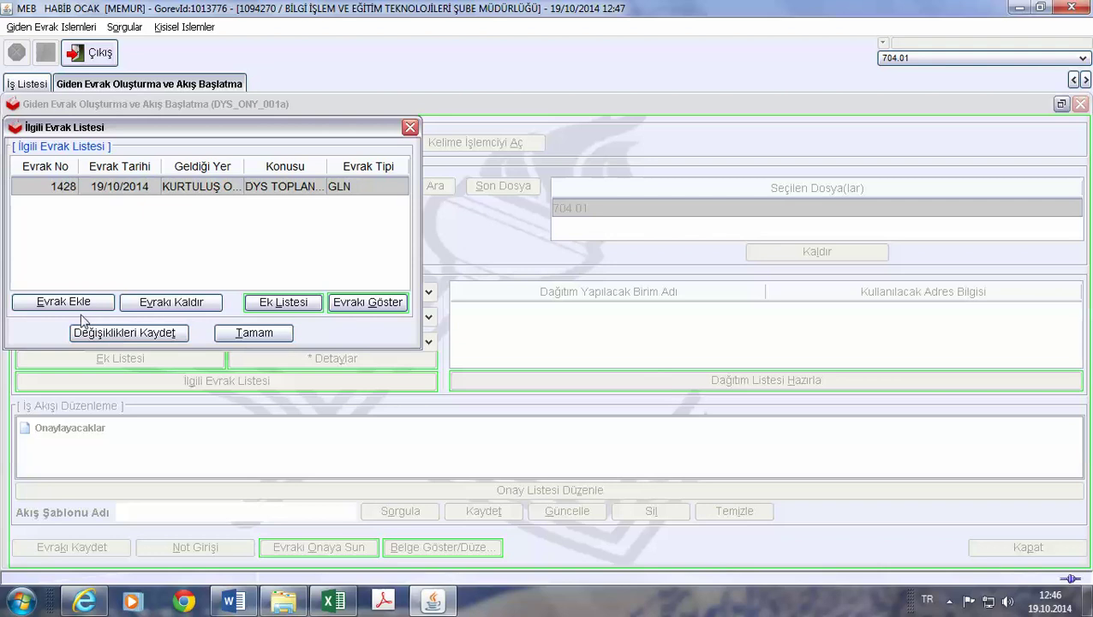
left_click(254, 333)
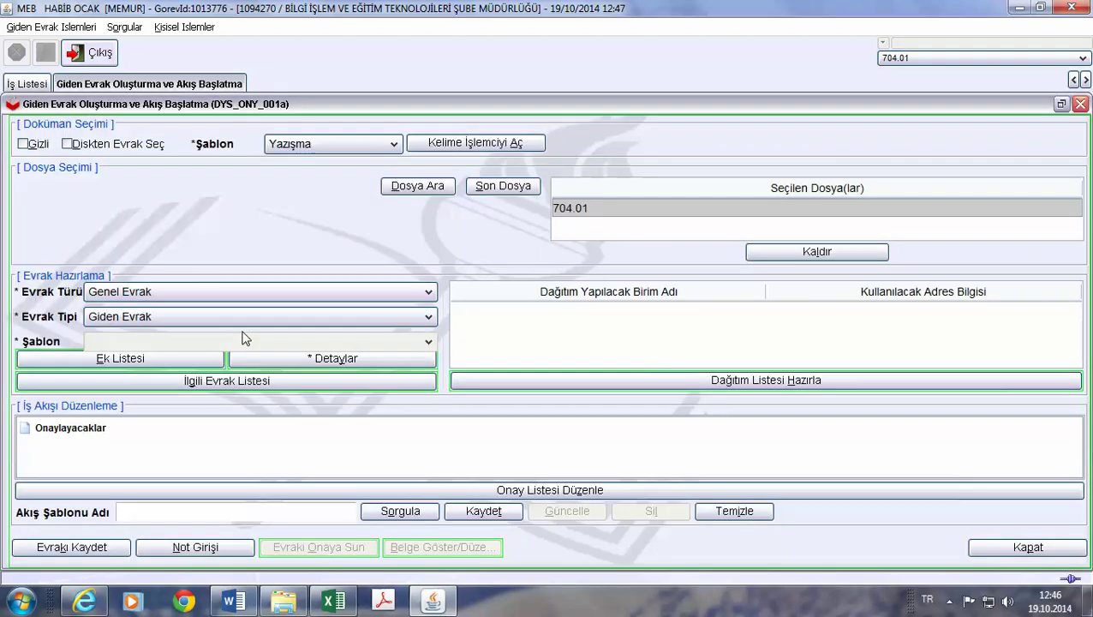
View the content of related document 1428 from the related documents list, then close the viewer
left_click(151, 385)
left_click(372, 306)
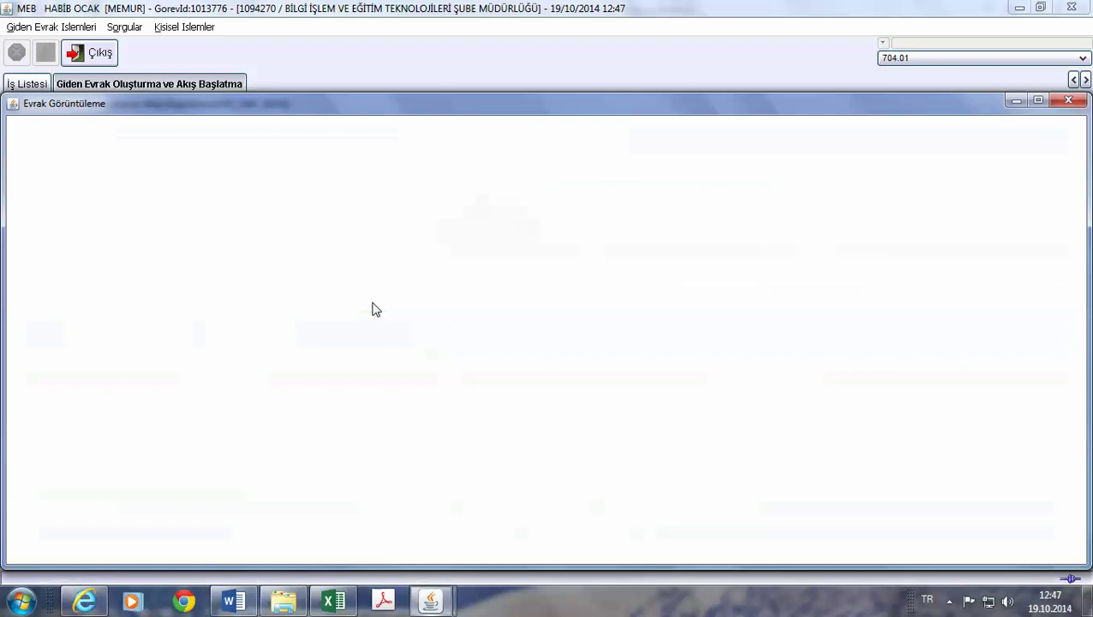
scroll(489, 377, "down", 5)
scroll(493, 379, "down", 3)
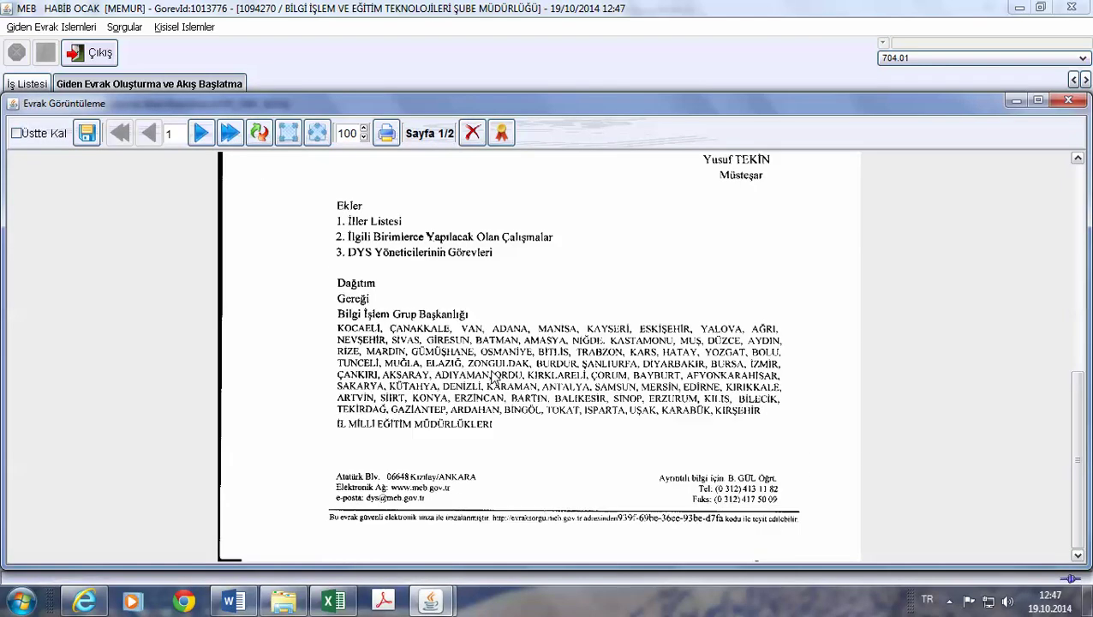
left_click(1068, 101)
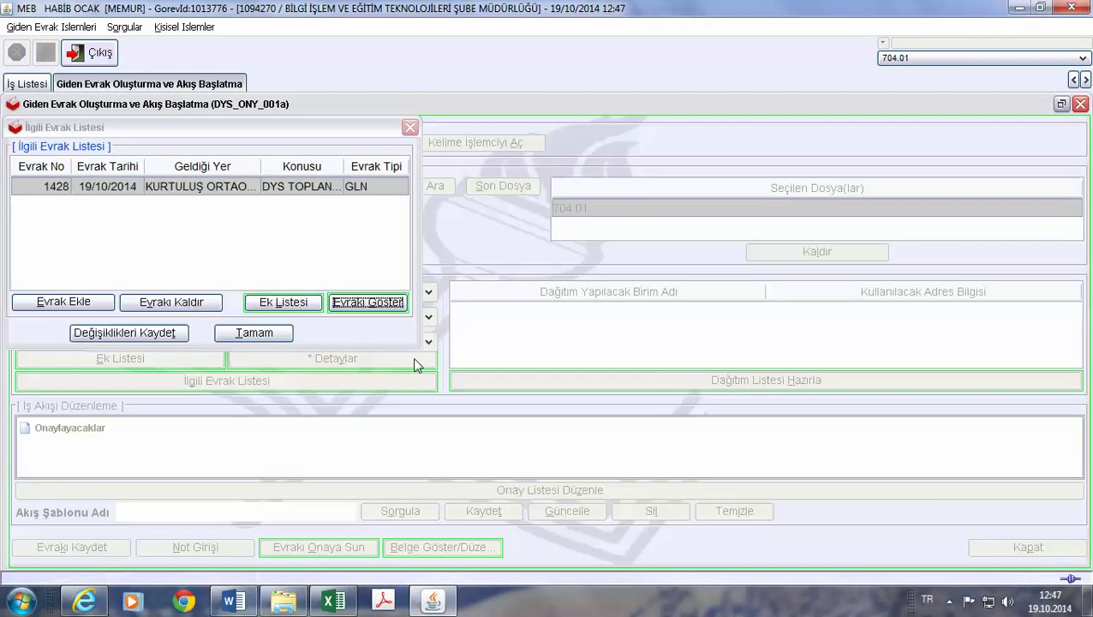
Open attachment Ek.pdf of related document 1428, then close the attachment and related documents lists
left_click(313, 306)
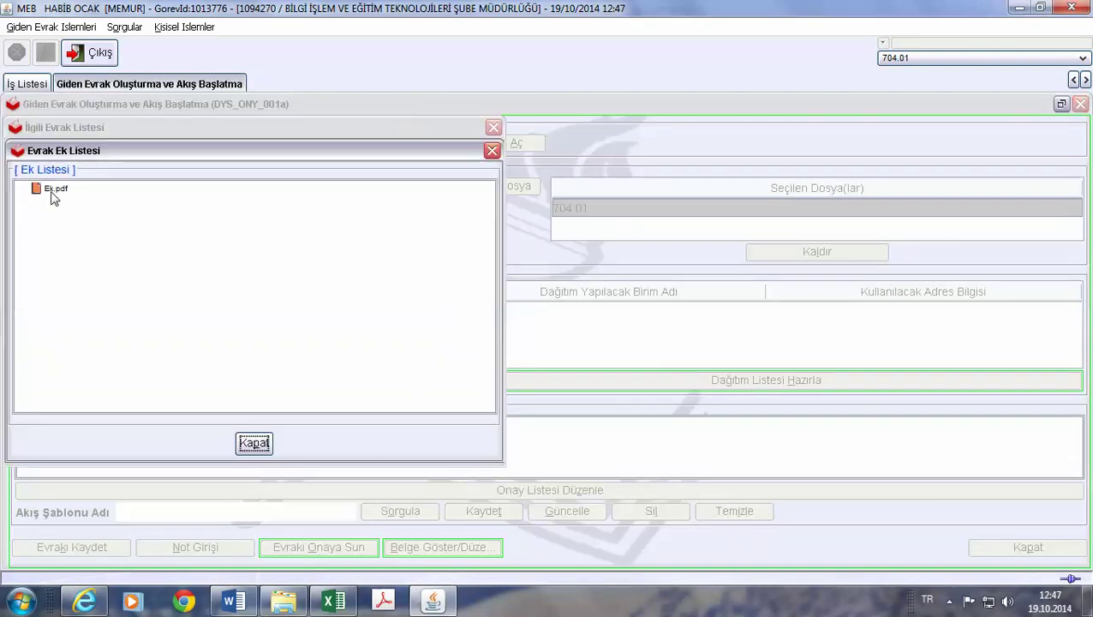
double_click(55, 188)
left_click(250, 442)
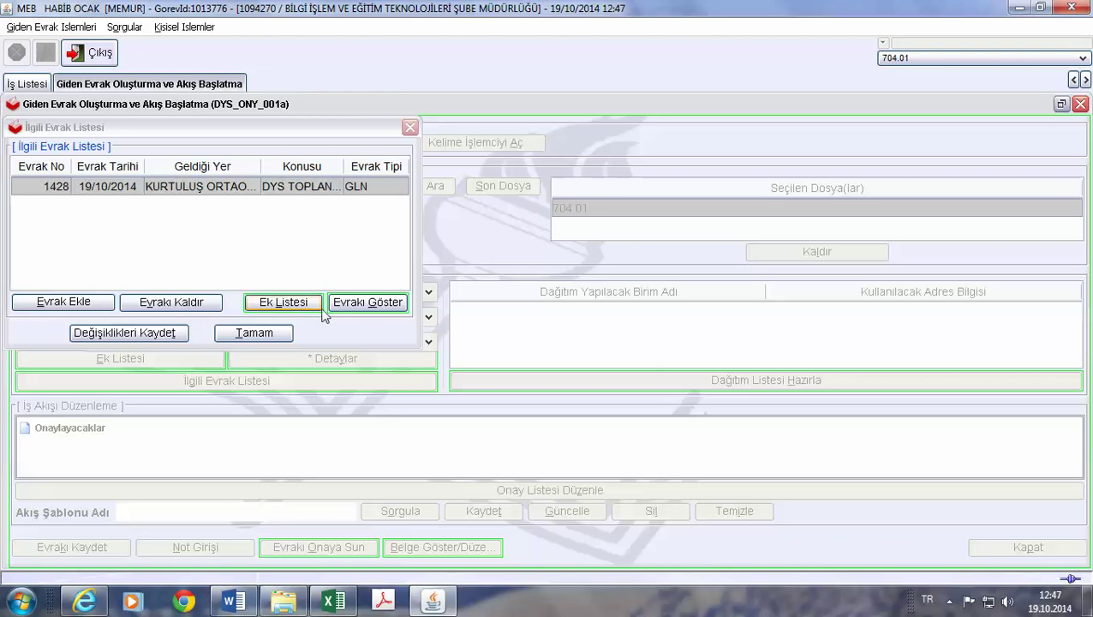
left_click(285, 334)
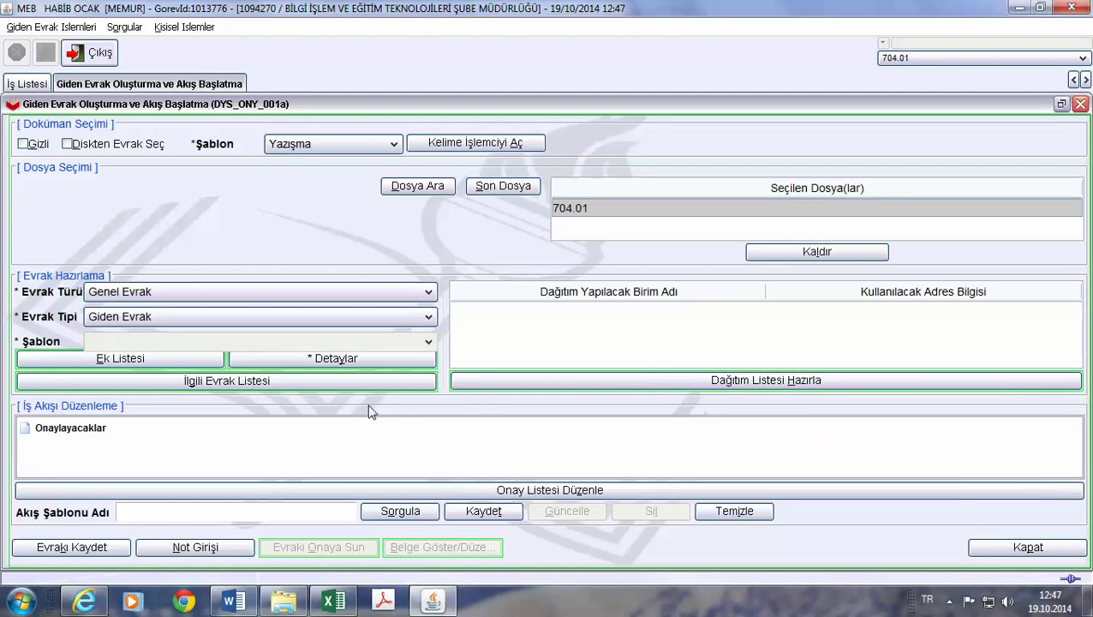